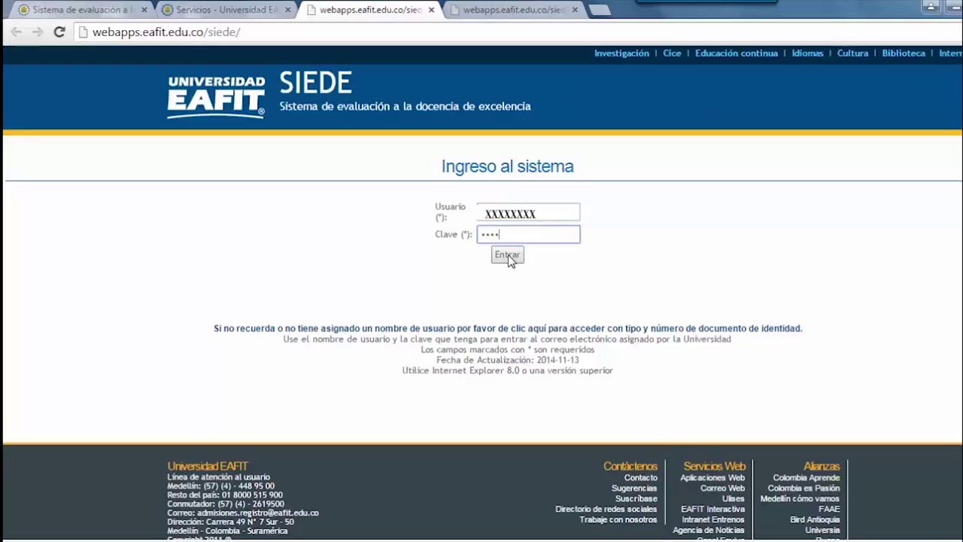
Sign in to SIEDE and open the pending Evaluación por pares académicos for the teacher in ORGANIZACIONES.
left_click(507, 255)
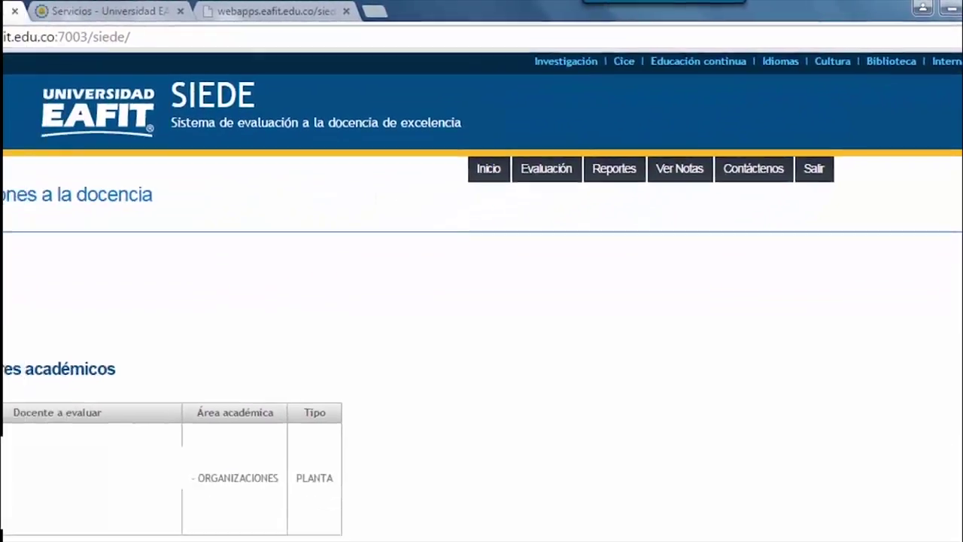
scroll(482, 294, "down", 3)
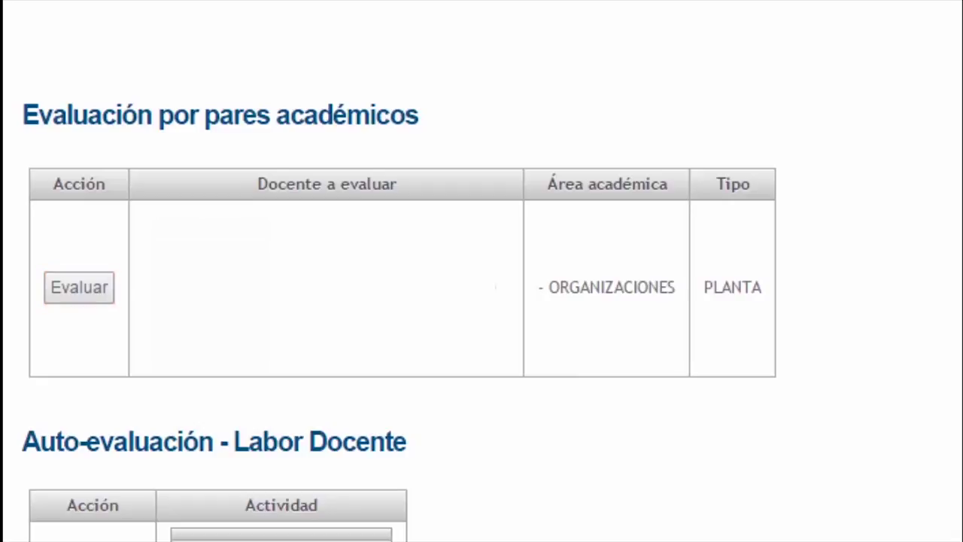
left_click(79, 287)
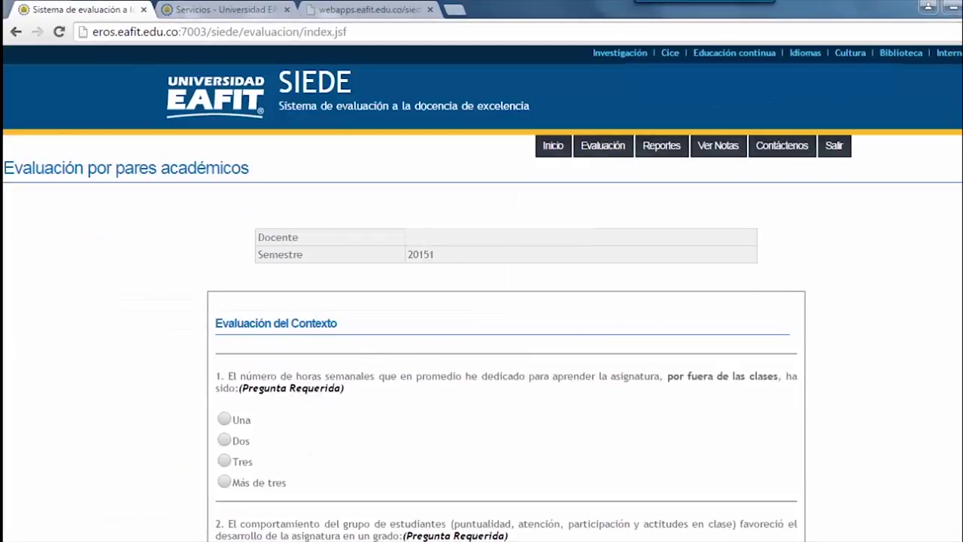
Answer context questions 1 to 3, choosing Dos for weekly study hours and Poco importante for the subject's importance.
scroll(936, 240, "down", 3)
left_click(223, 197)
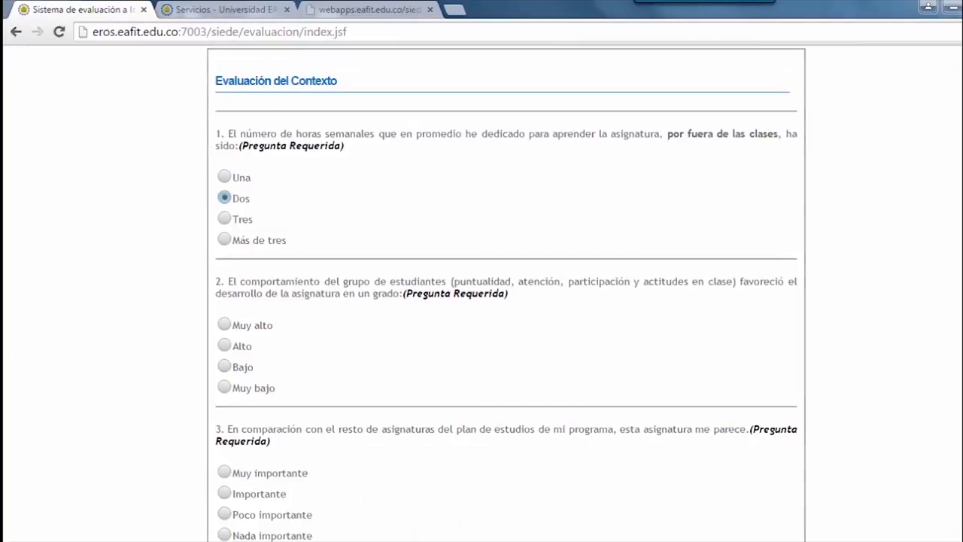
scroll(218, 173, "down", 3)
left_click(224, 142)
scroll(595, 196, "down", 2)
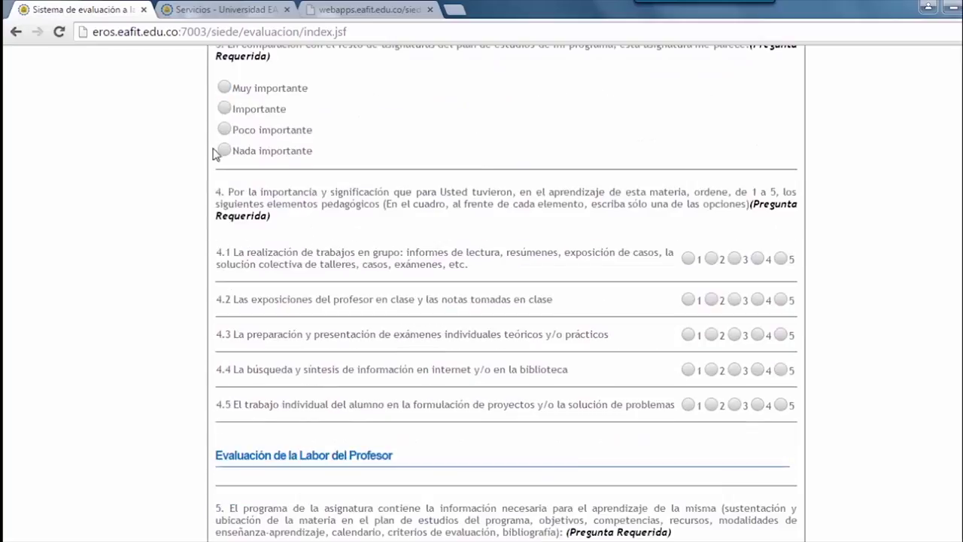
left_click(224, 128)
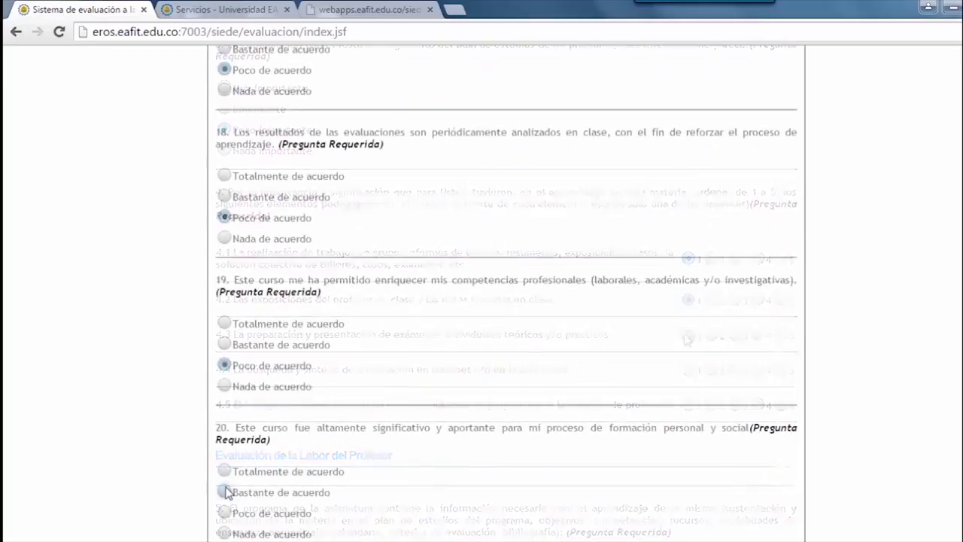
Answer questions 20 and 21 of the peer evaluation with Bastante de acuerdo.
left_click(226, 490)
scroll(223, 200, "down", 6)
left_click(223, 187)
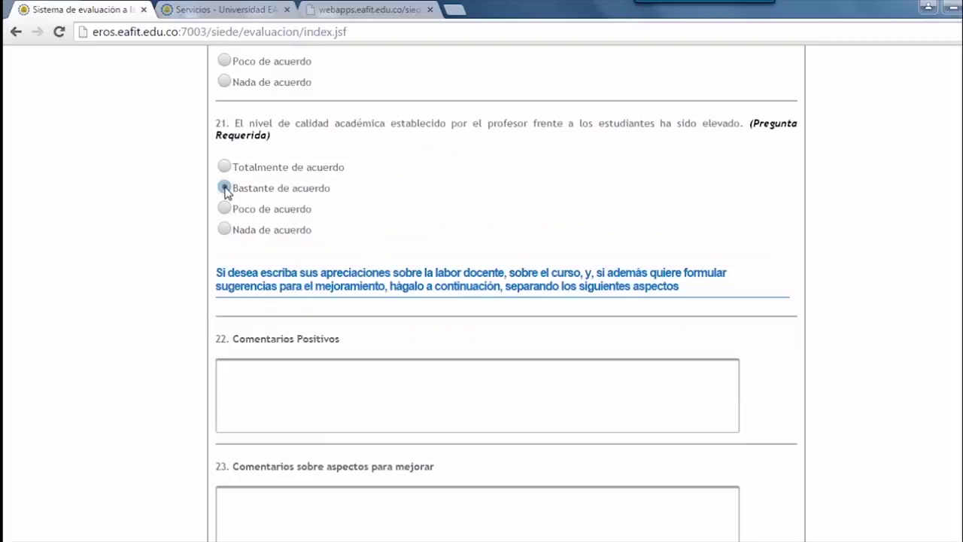
Leave comment questions 22 to 24 blank and submit the peer evaluation.
left_click(263, 393)
scroll(262, 393, "down", 2)
scroll(506, 286, "down", 3)
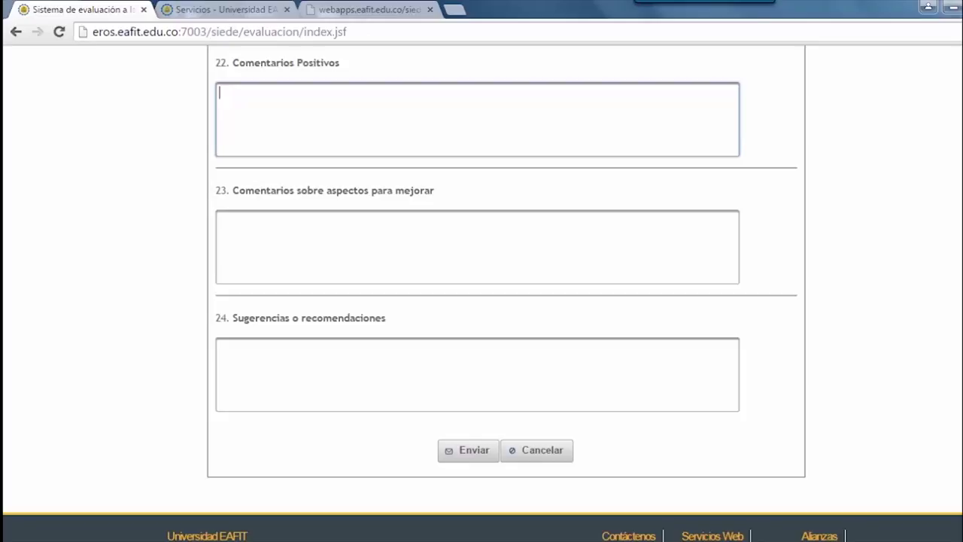
scroll(506, 301, "down", 2)
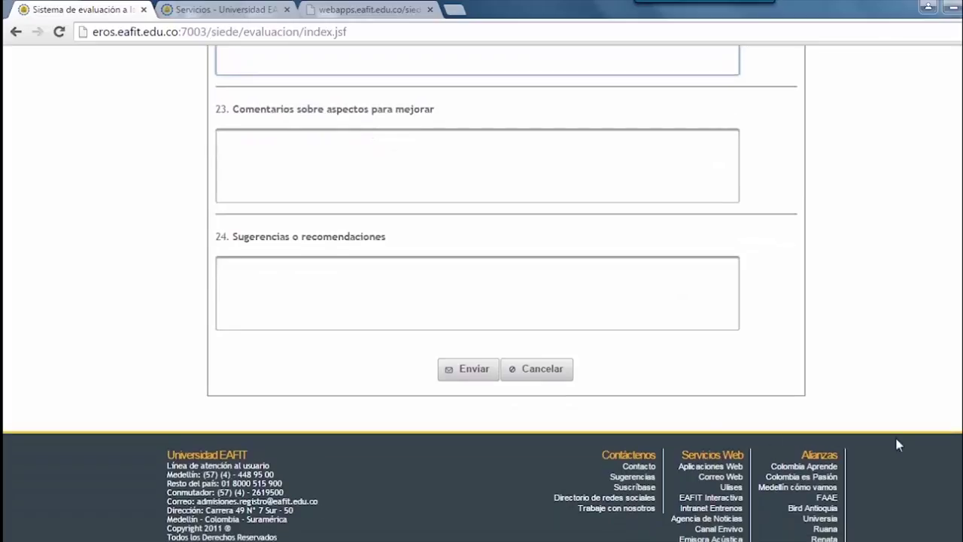
left_click(466, 369)
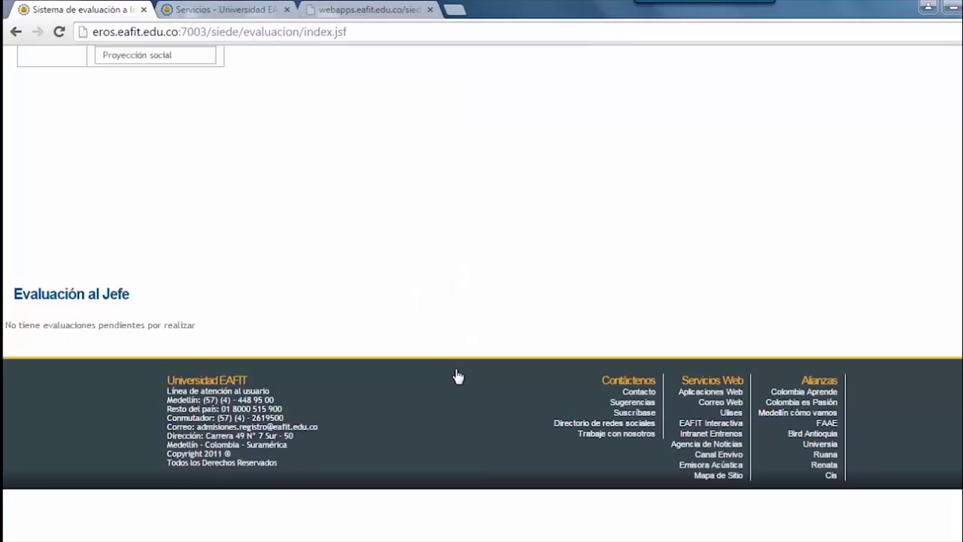
Open the Auto-evaluación - Labor Docente survey and answer question 1 with Bastante de acuerdo.
scroll(482, 301, "up", 5)
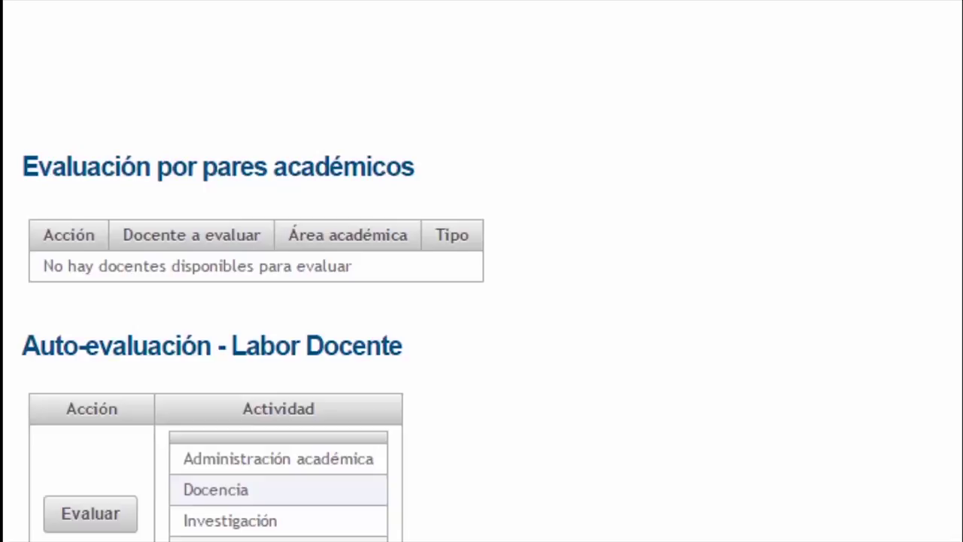
scroll(253, 323, "down", 2)
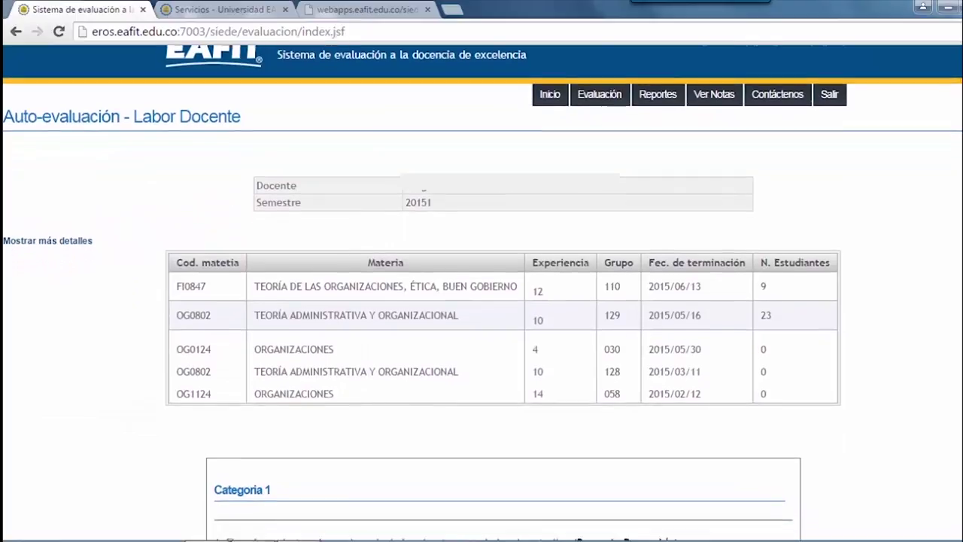
scroll(481, 301, "down", 3)
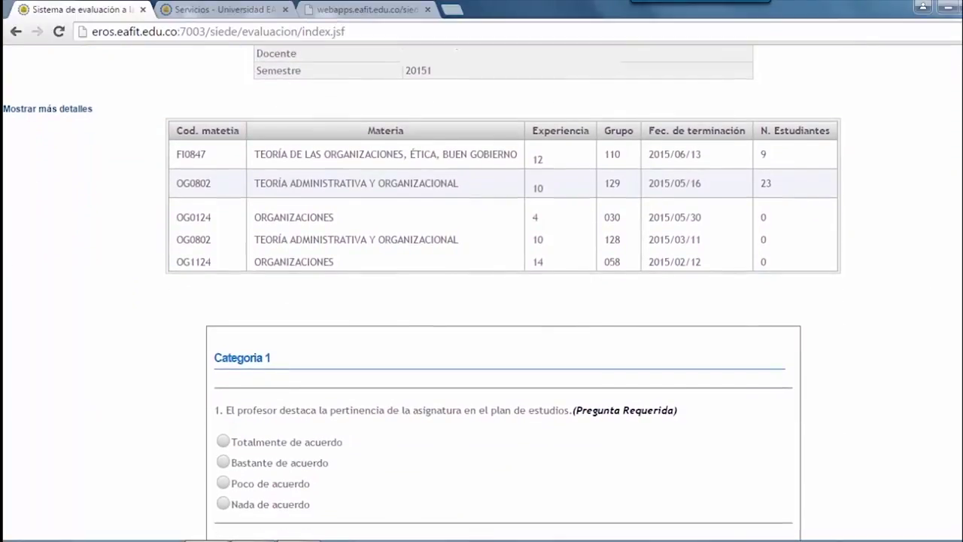
scroll(482, 301, "down", 1)
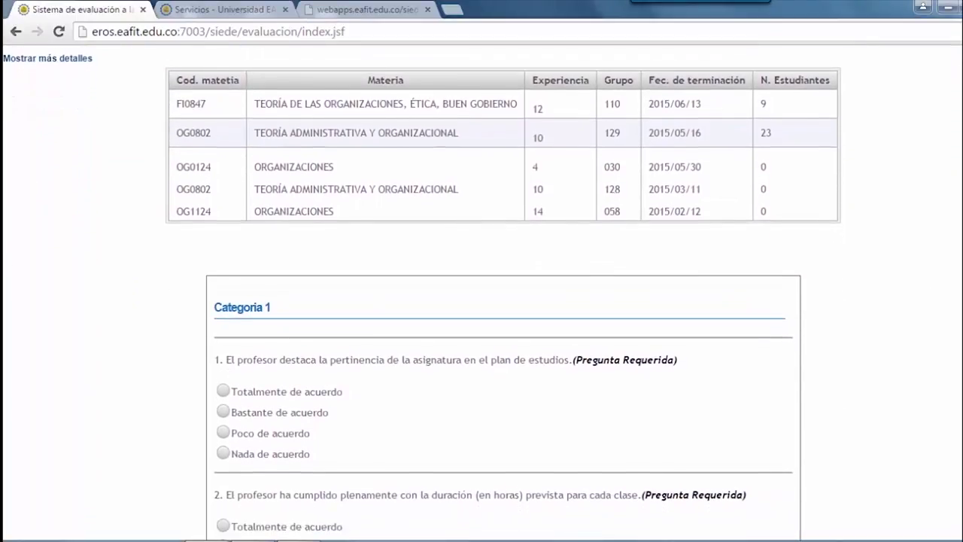
scroll(481, 301, "down", 4)
left_click(223, 274)
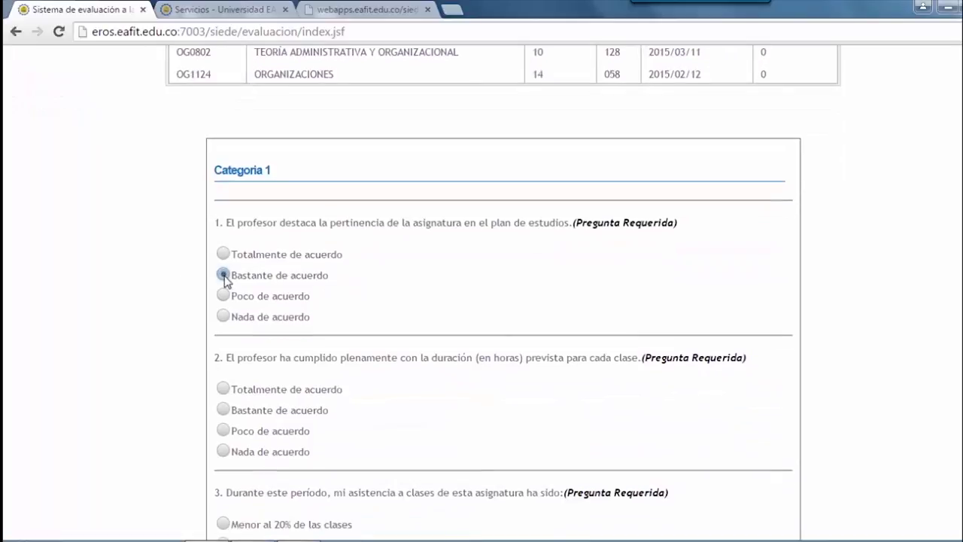
Answer the self-evaluation questions up to number 15, leave question 16 blank and try to submit the survey.
scroll(482, 302, "down", 7)
left_click(223, 141)
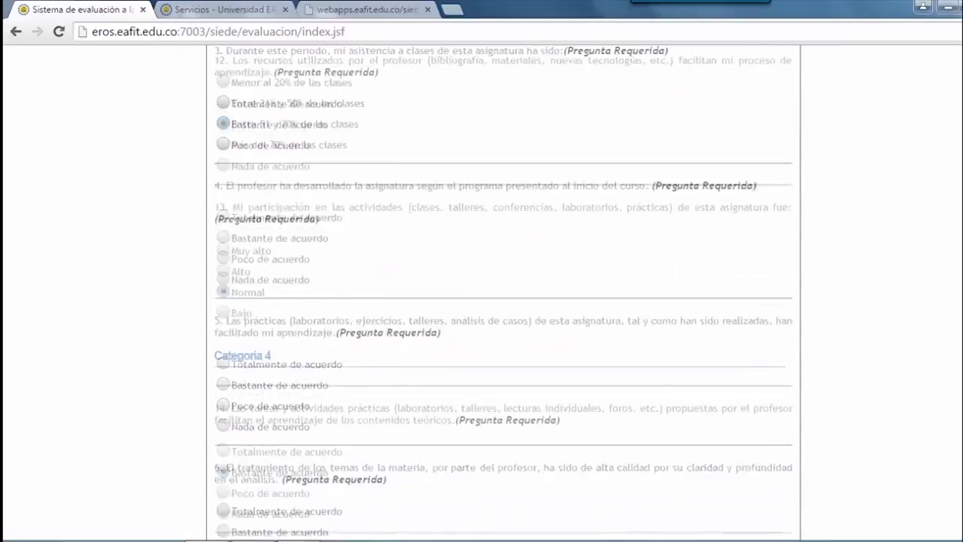
scroll(786, 440, "down", 10)
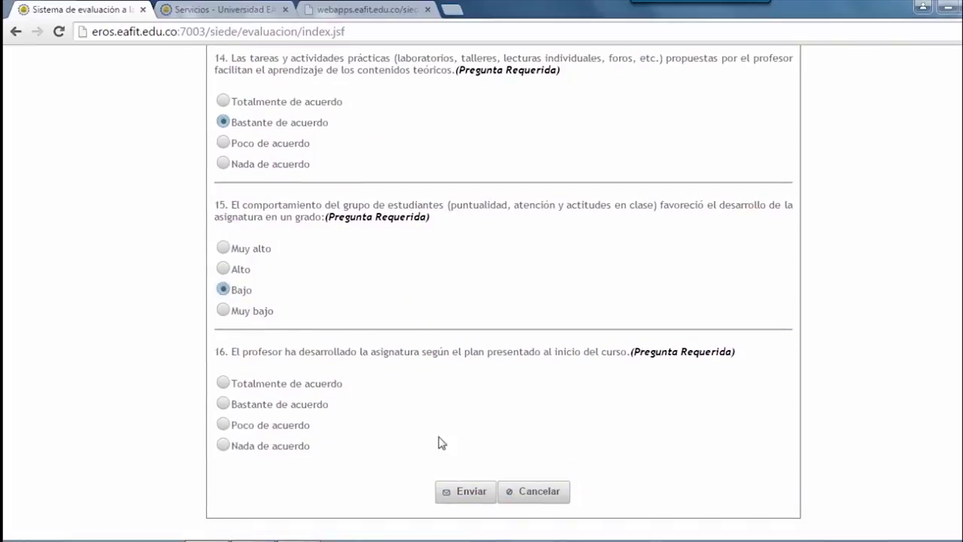
left_click(457, 490)
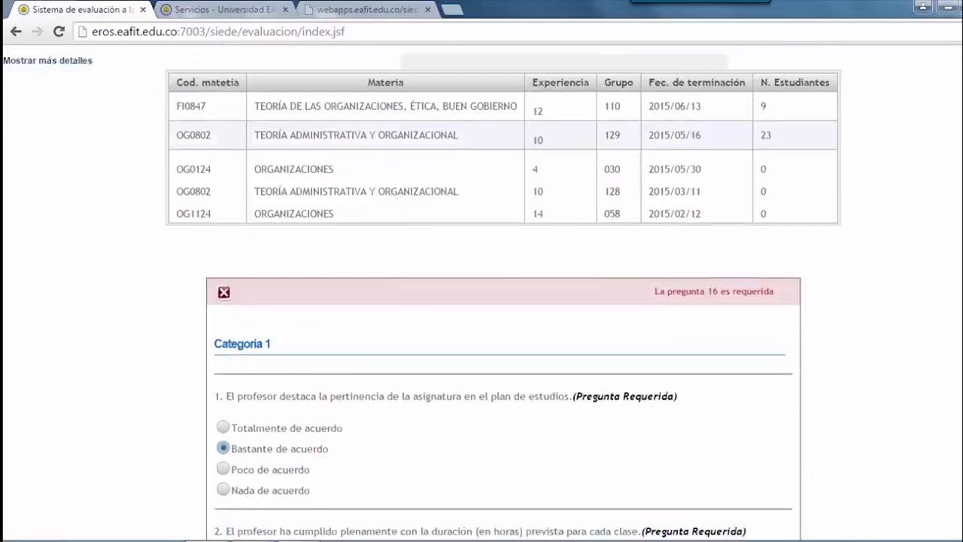
Answer question 16 with Poco de acuerdo and submit the self-evaluation.
scroll(482, 301, "down", 2)
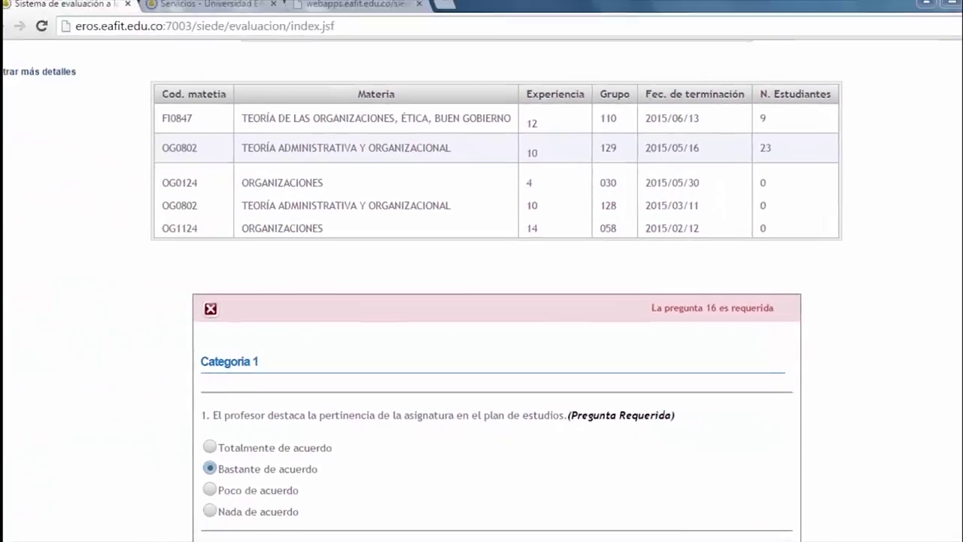
scroll(482, 301, "down", 15)
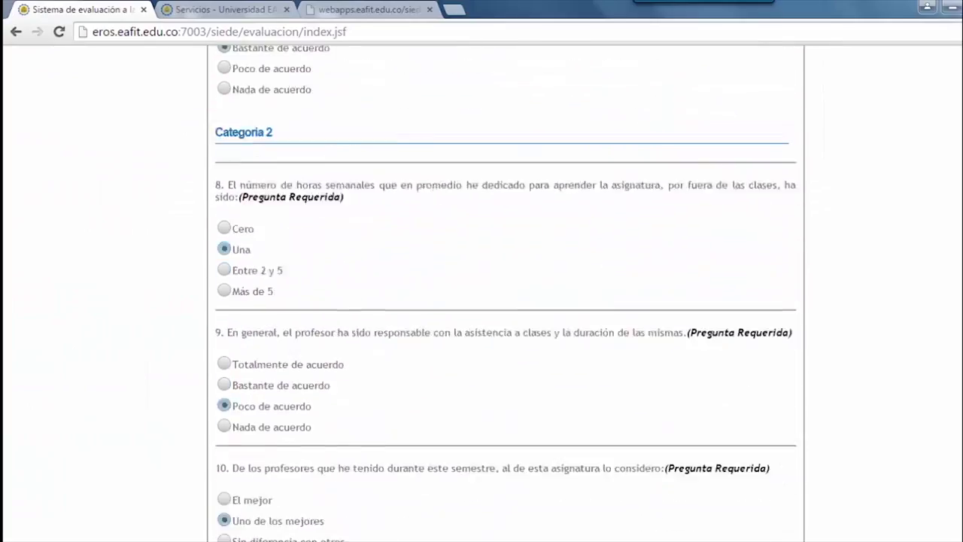
scroll(817, 430, "down", 8)
scroll(818, 430, "up", 2)
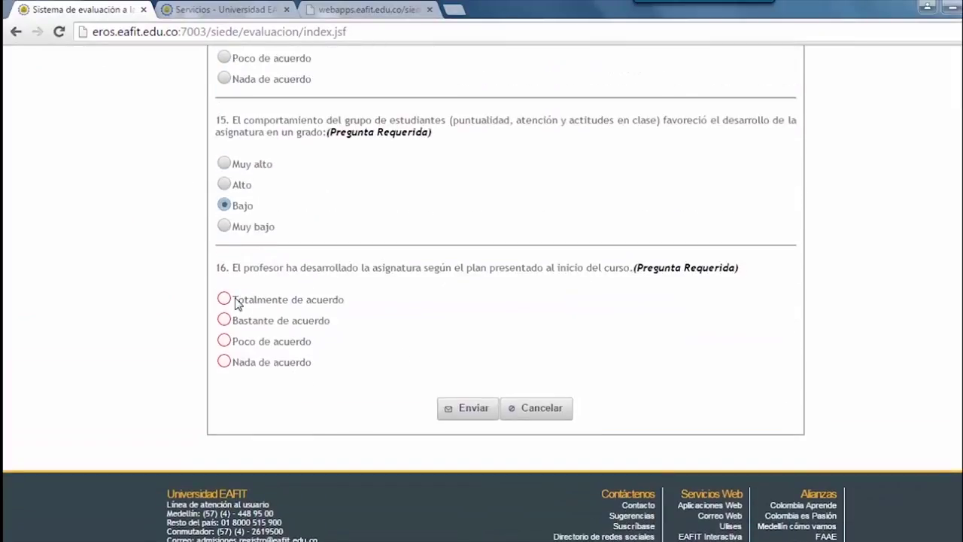
left_click(224, 342)
left_click(475, 414)
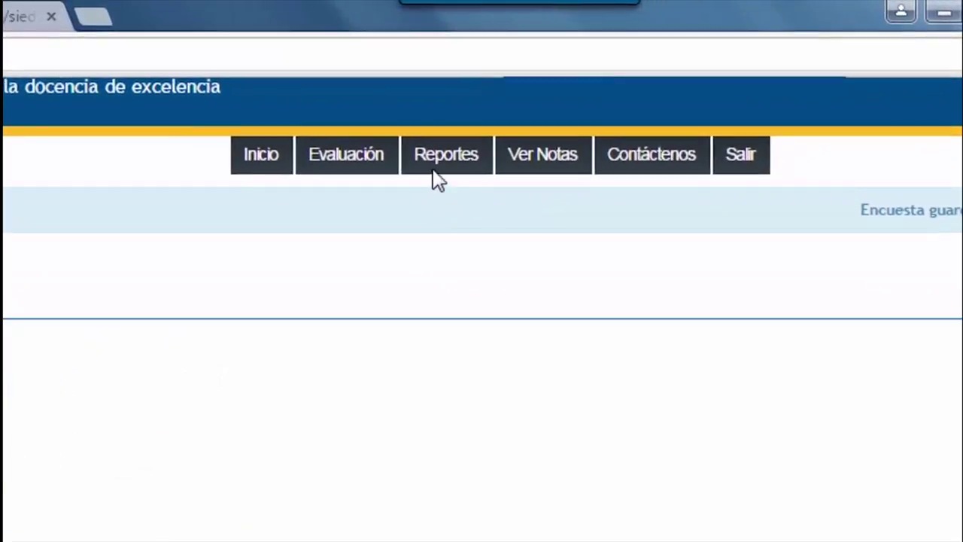
Open the Por Docente (para Docente) report from the general results of the student evaluations.
left_click(441, 167)
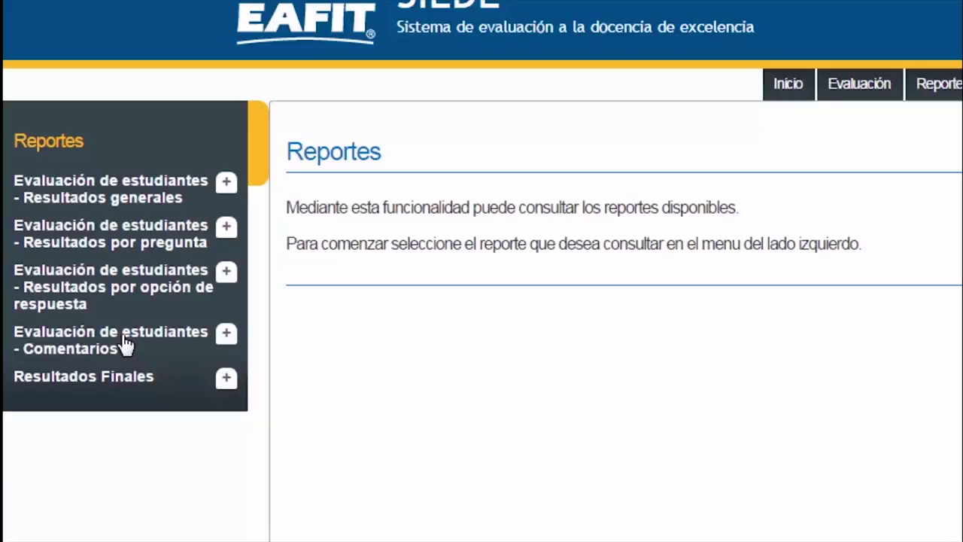
left_click(108, 197)
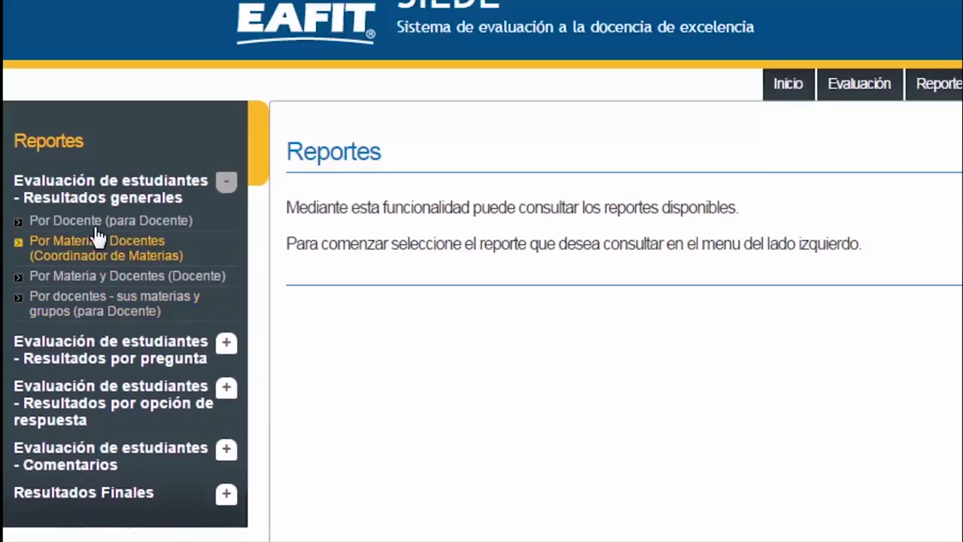
left_click(79, 226)
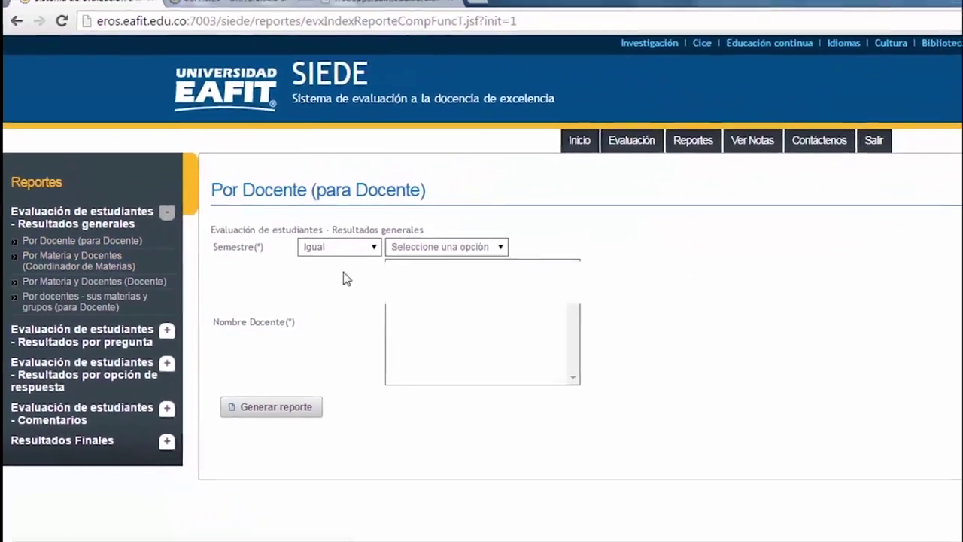
Generate the teacher's report for semester 20142 and examine the resulting NOTA value.
left_click(392, 254)
left_click(393, 302)
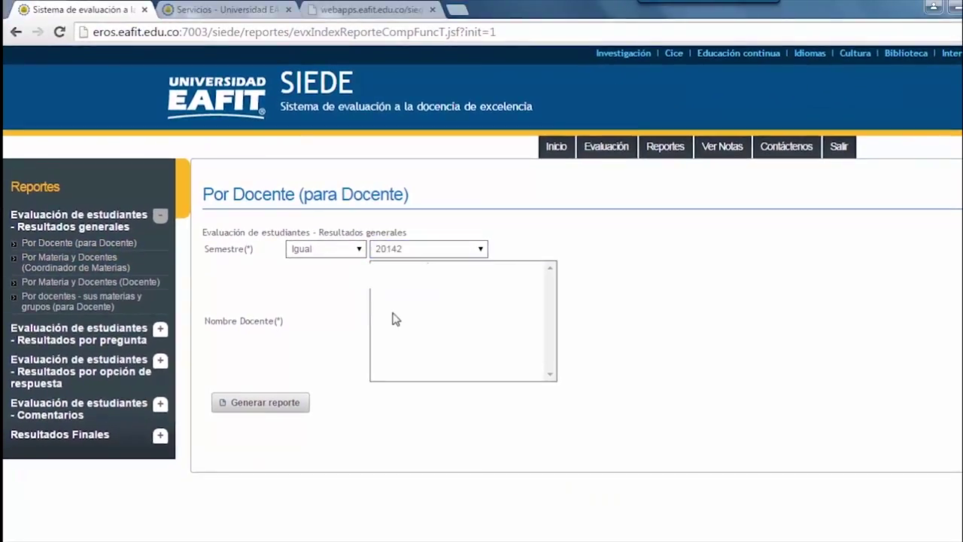
left_click(283, 407)
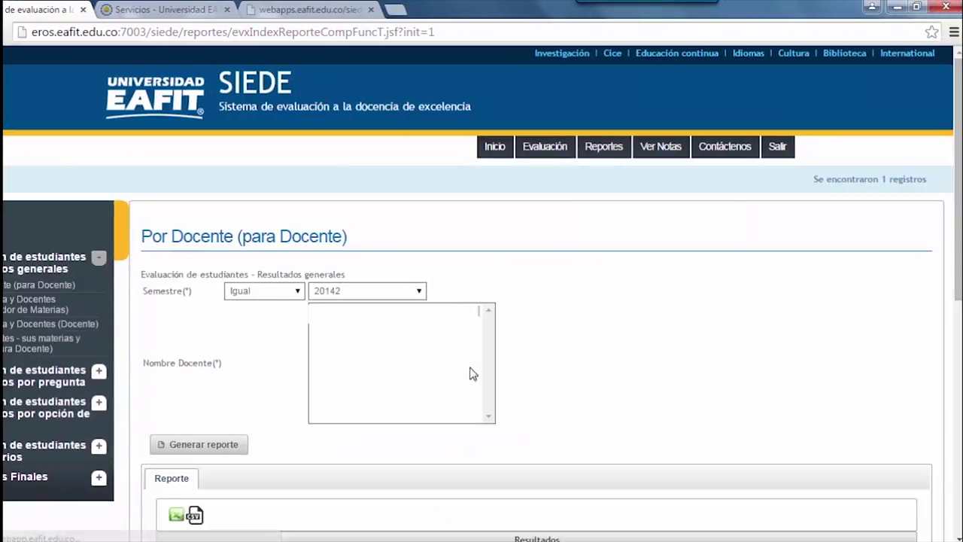
left_click_drag(958, 228, 959, 323)
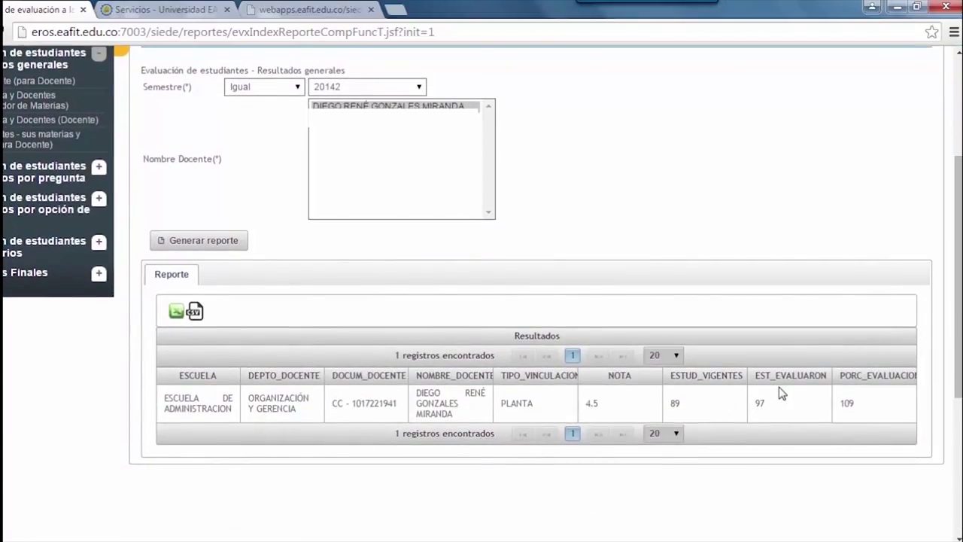
double_click(592, 403)
Generate the Por Materia y Docentes (Coordinador de Materias) report for semester 20151, department OG-Organización Y Gerencia, with all listed subjects selected.
scroll(527, 301, "up", 2)
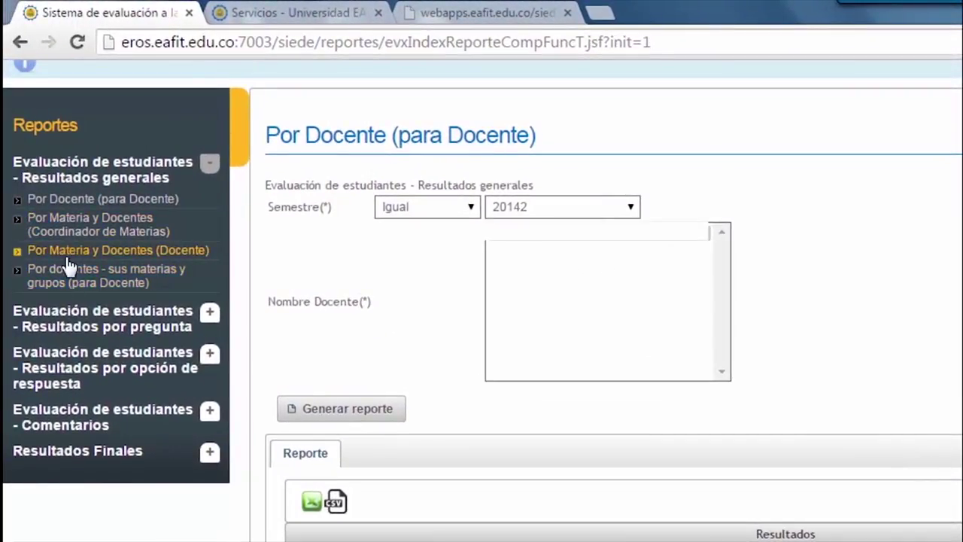
left_click(65, 231)
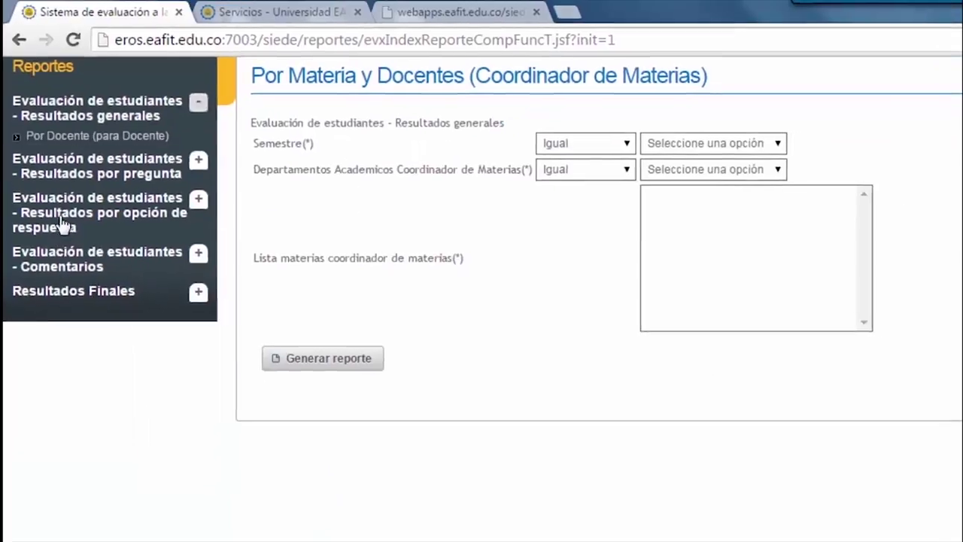
left_click(697, 148)
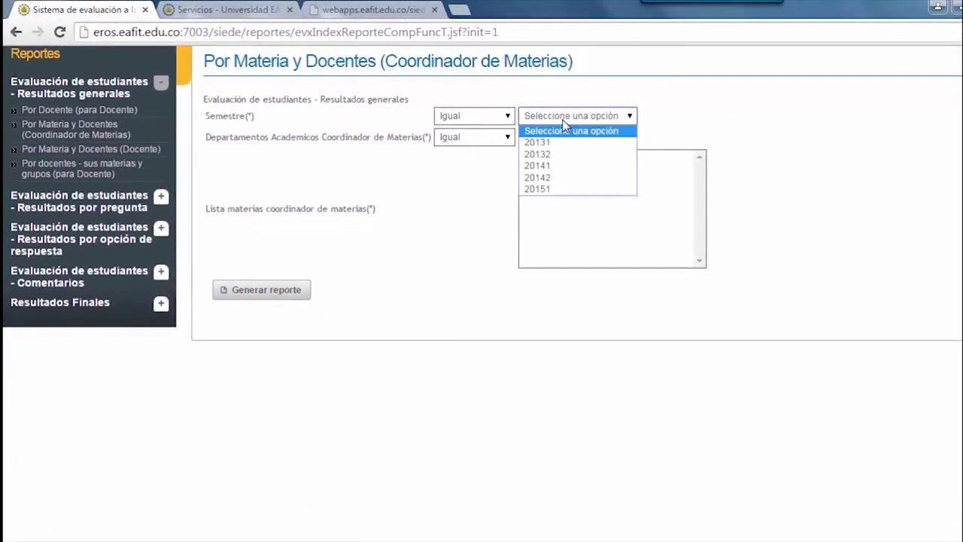
left_click(546, 189)
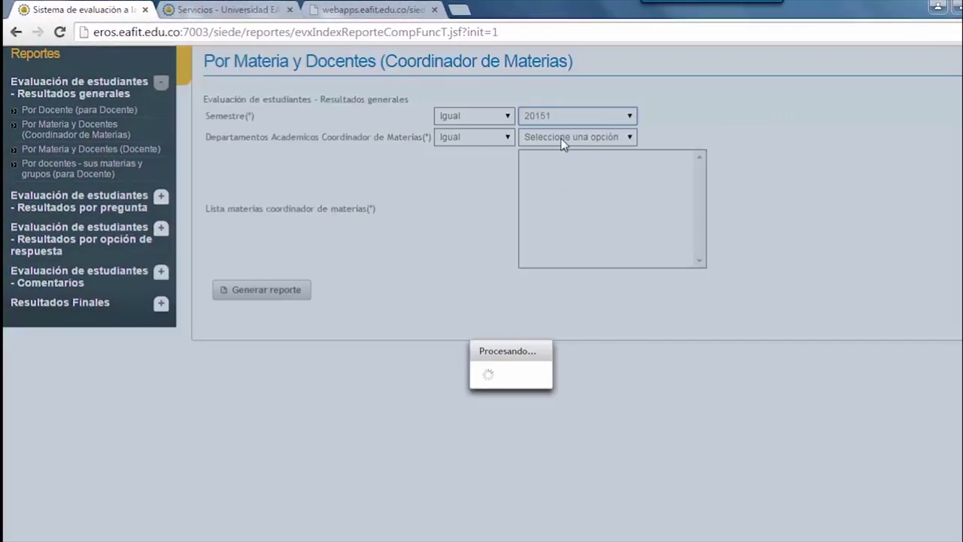
left_click(562, 141)
left_click(565, 169)
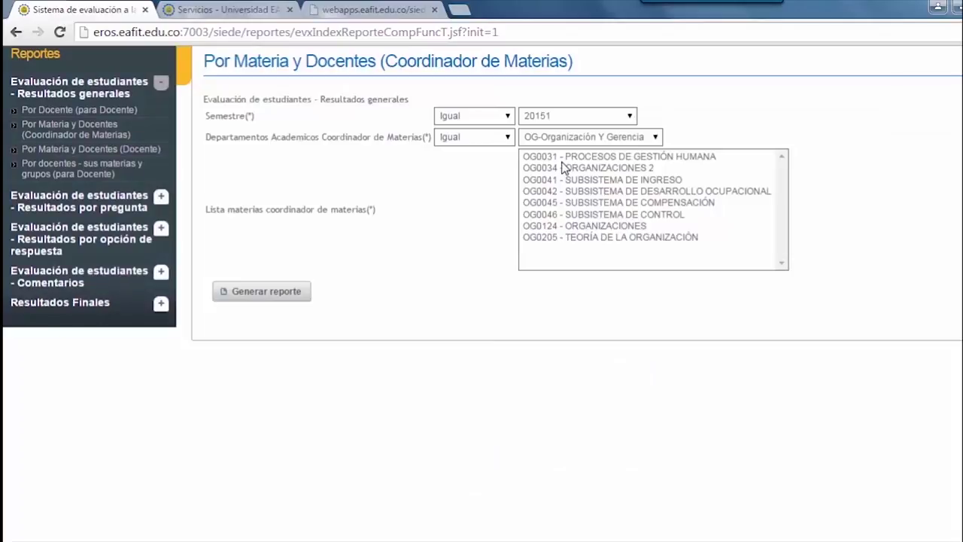
left_click_drag(583, 160, 608, 239)
left_click(251, 299)
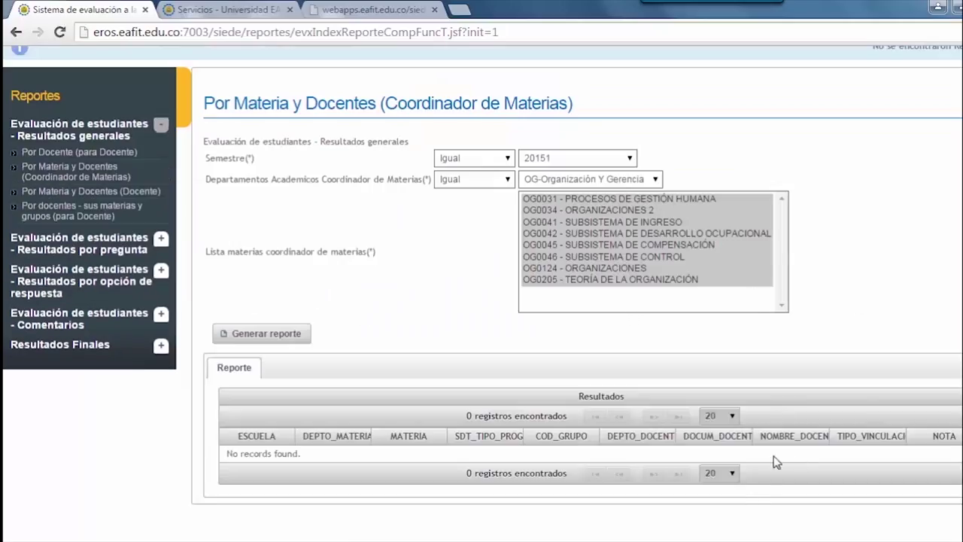